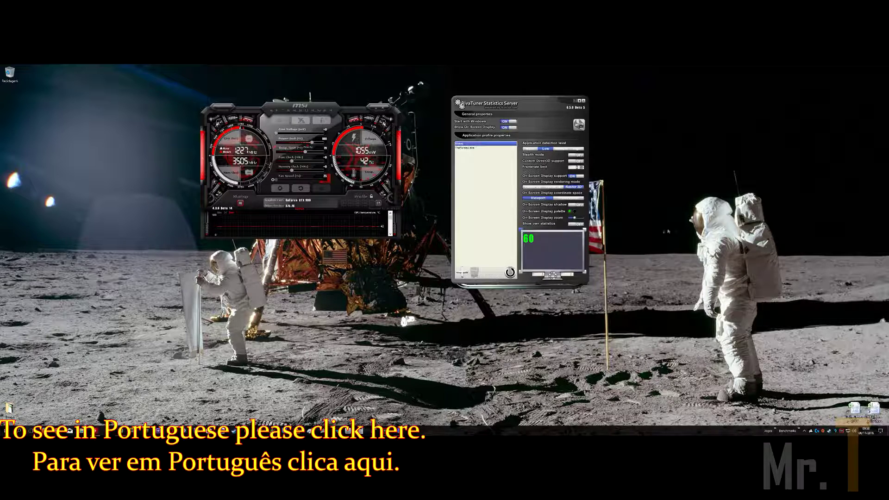
# - Arrange the MSI Afterburner and RivaTuner Statistics Server windows side by side, and close the RivaTuner window
pyautogui.moveTo(541, 101); pyautogui.dragTo(517, 117)
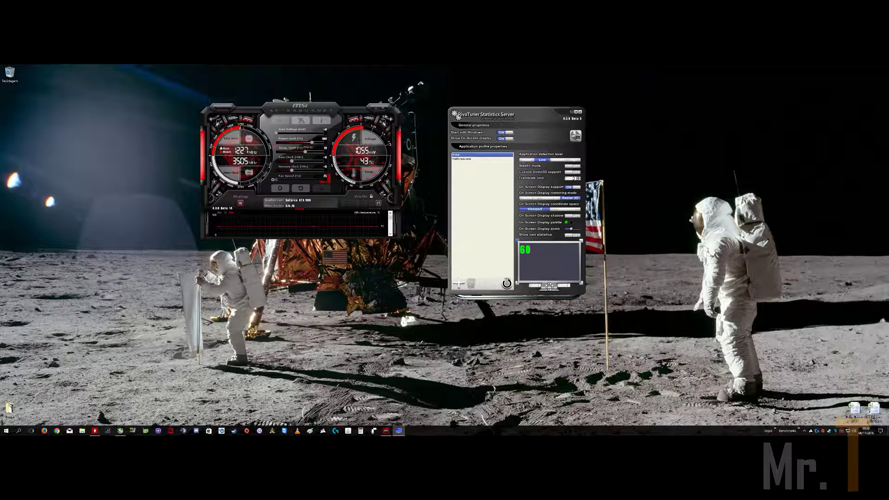
pyautogui.moveTo(328, 112)
pyautogui.mouseDown()
pyautogui.moveTo(346, 104)
pyautogui.moveTo(330, 106)
pyautogui.mouseUp()
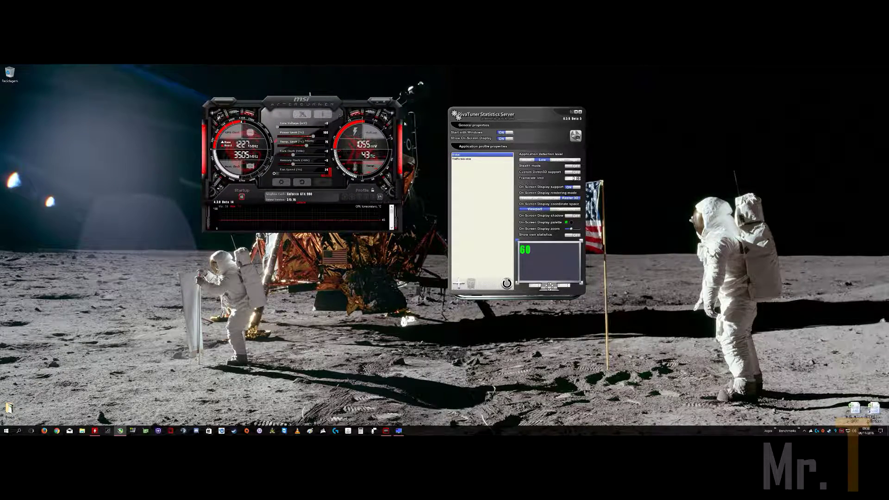
pyautogui.moveTo(501, 113); pyautogui.dragTo(512, 110)
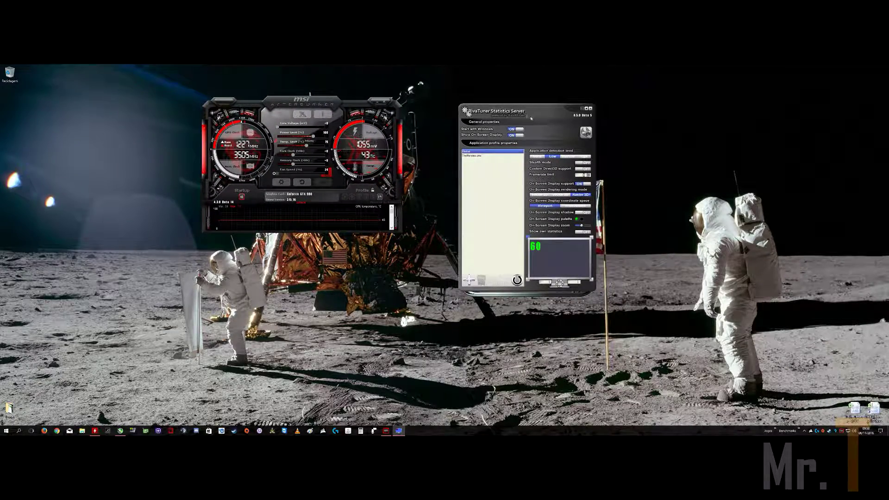
pyautogui.moveTo(538, 113); pyautogui.dragTo(543, 115)
pyautogui.moveTo(318, 106); pyautogui.dragTo(352, 112)
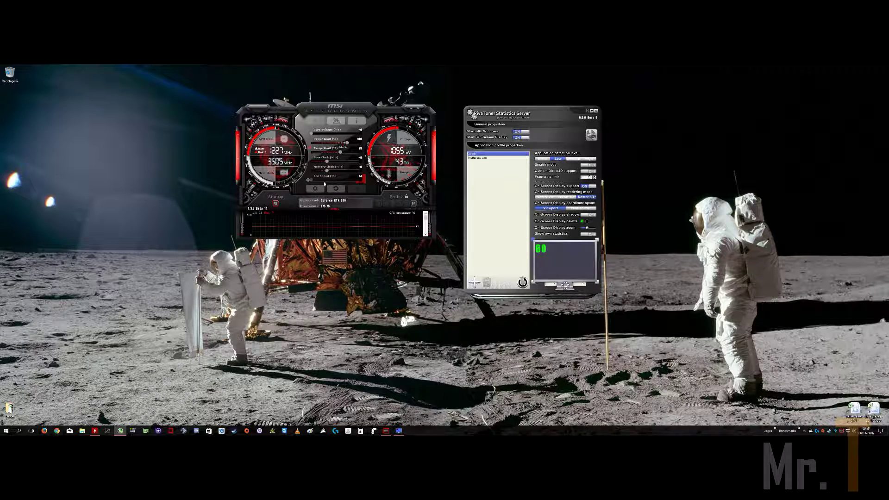
pyautogui.click(594, 111)
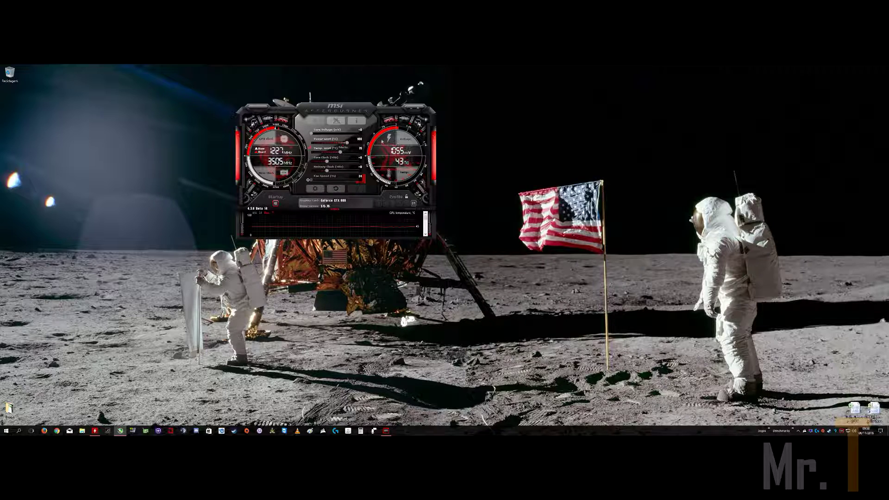
# - Open Afterburner's hardware monitoring settings, and toggle the CPU1 temperature graph on and off again
pyautogui.click(318, 189)
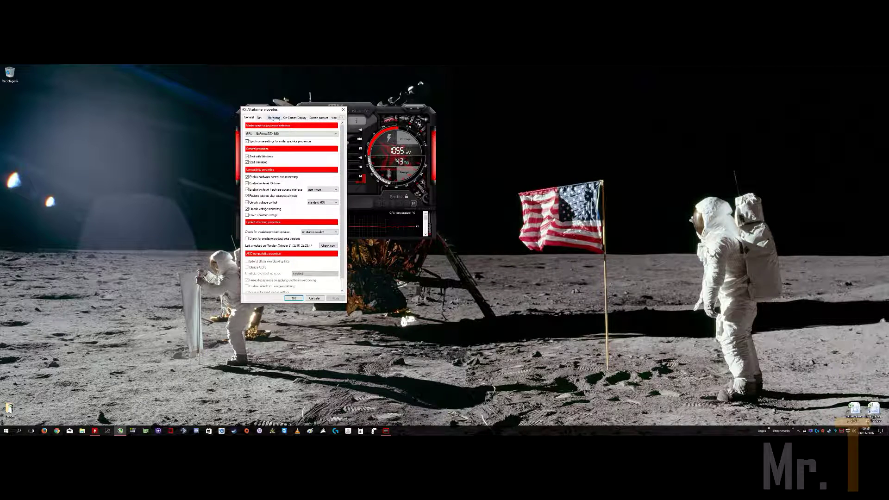
pyautogui.click(274, 118)
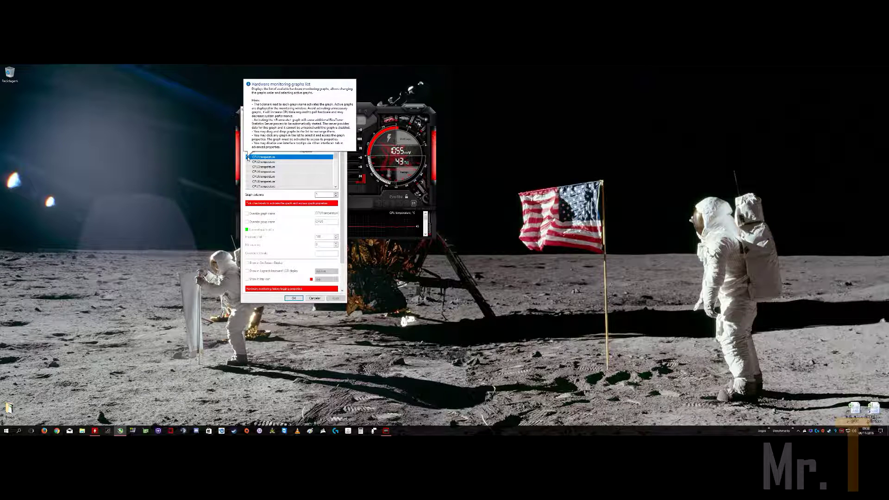
pyautogui.click(247, 157)
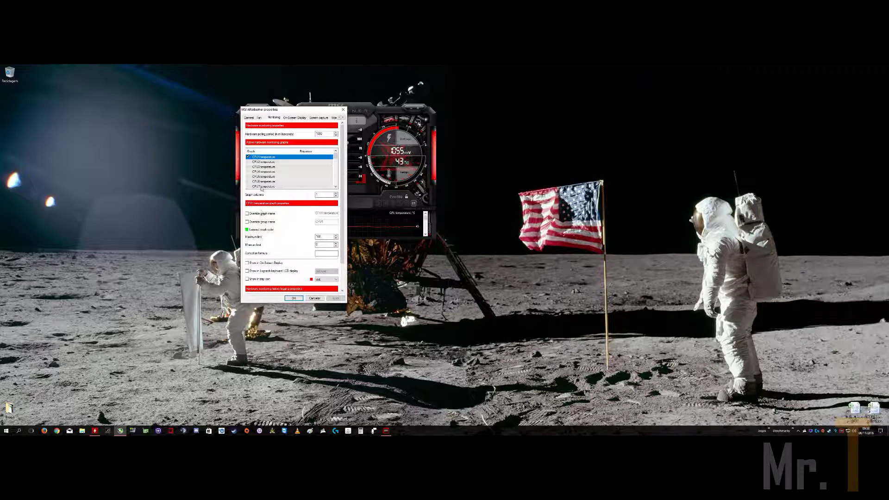
pyautogui.click(248, 158)
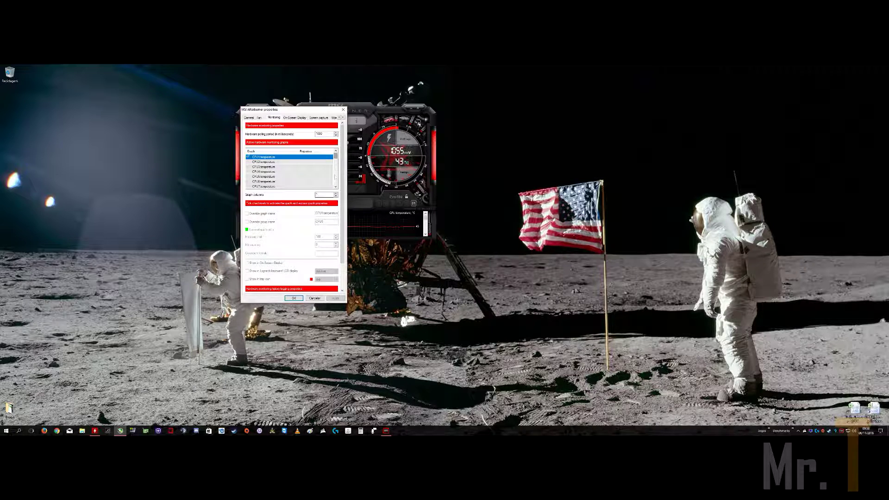
# - Play the recording "Battlefield 1 11.02.2016 - 23.30.04.08.mp4" from the Battlefield 1 folder inside Shadowplay on the SSD REC drive
pyautogui.click(79, 432)
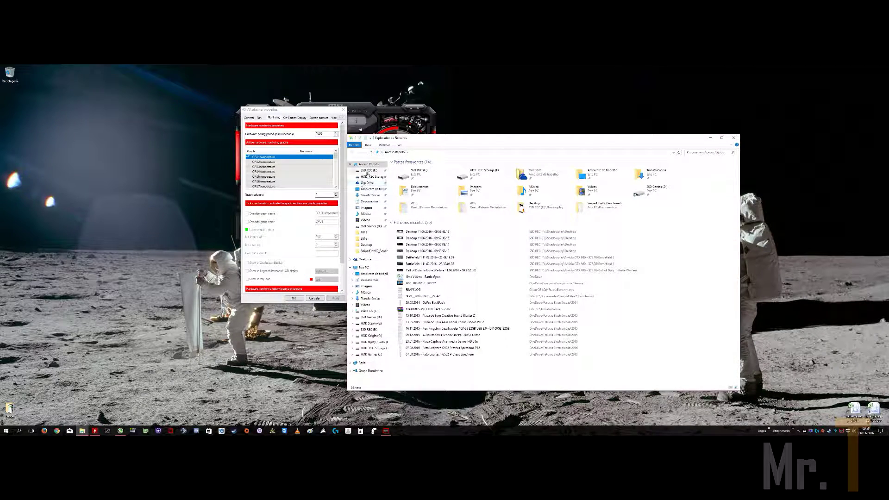
pyautogui.click(369, 170)
pyautogui.doubleClick(409, 167)
pyautogui.doubleClick(414, 169)
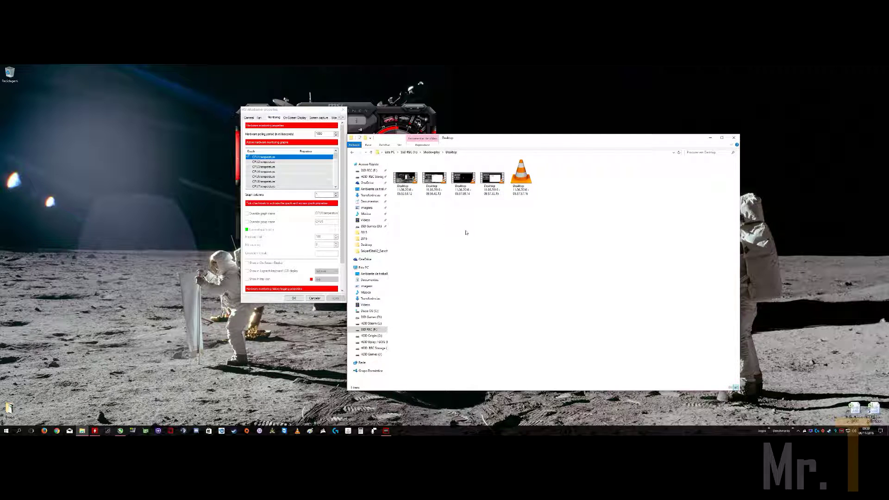
pyautogui.hotkey('alt', 'Left')
pyautogui.doubleClick(412, 176)
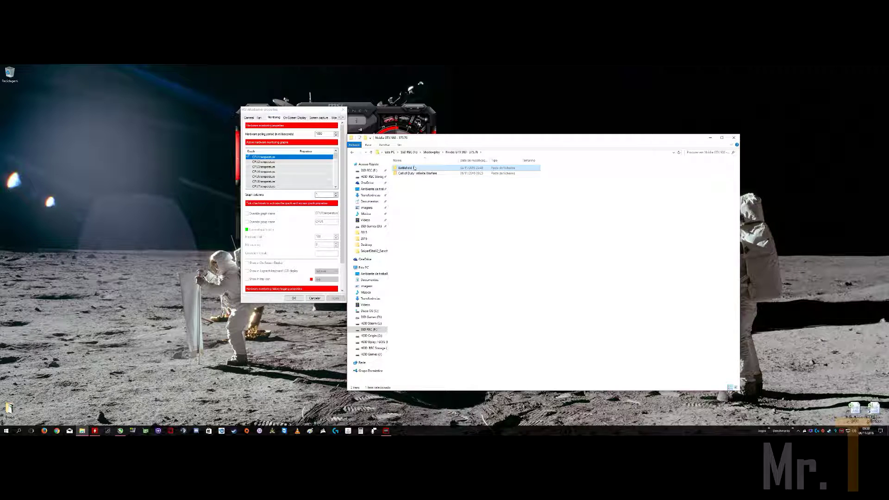
pyautogui.doubleClick(418, 169)
pyautogui.click(412, 171)
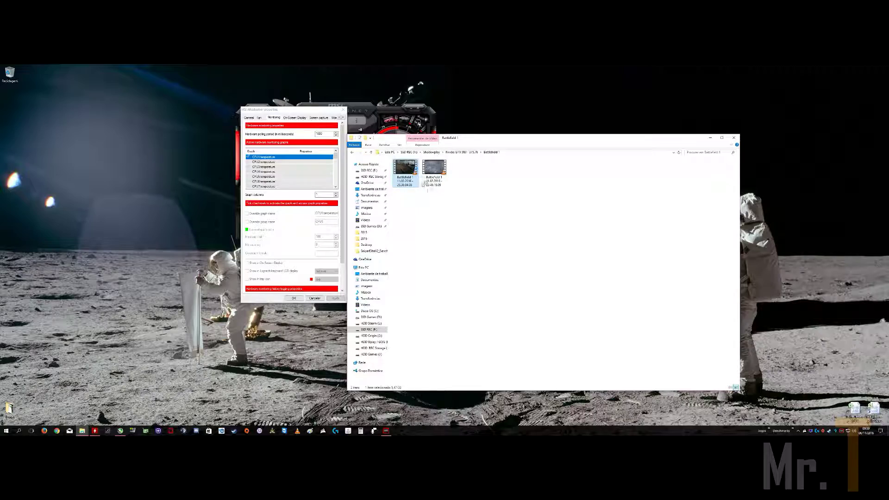
pyautogui.press('Return')
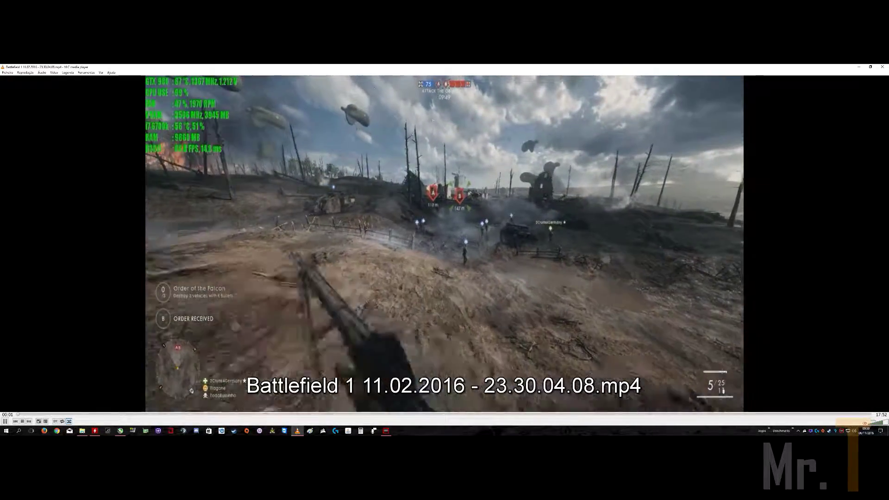
# - Shift the video player clear of the Afterburner properties, and close the file explorer window
pyautogui.moveTo(437, 67); pyautogui.dragTo(806, 209)
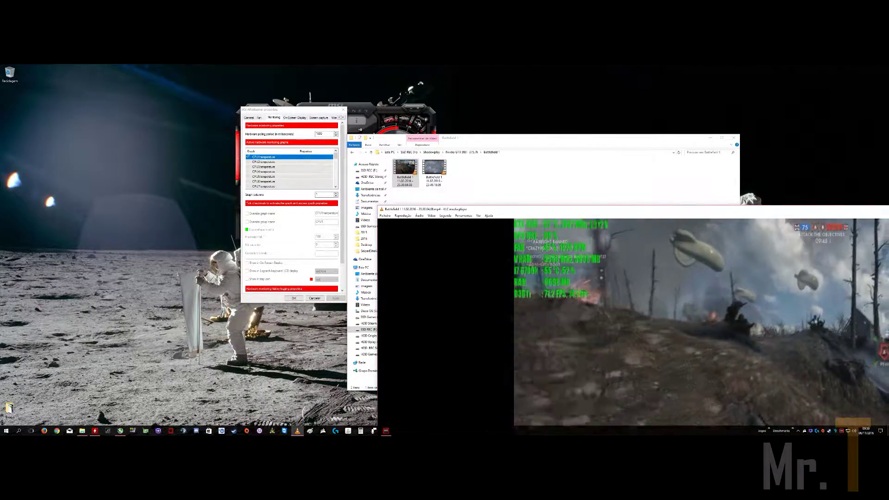
pyautogui.click(734, 138)
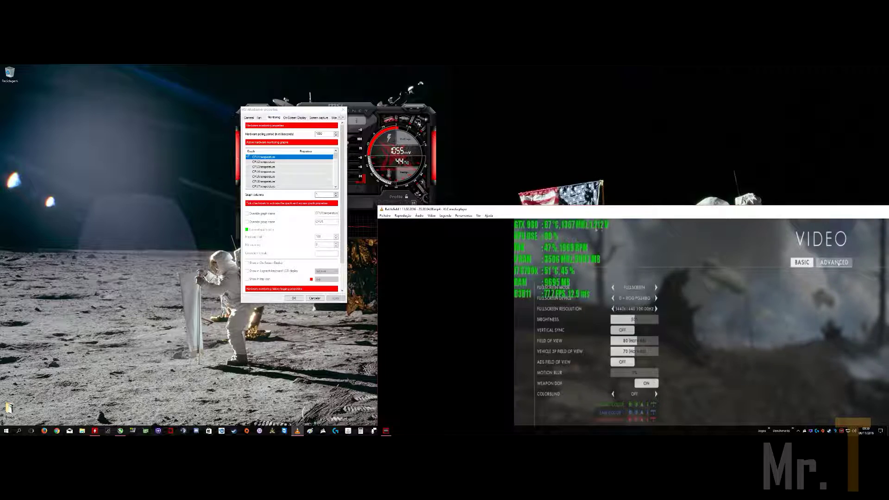
pyautogui.moveTo(586, 207); pyautogui.dragTo(660, 106)
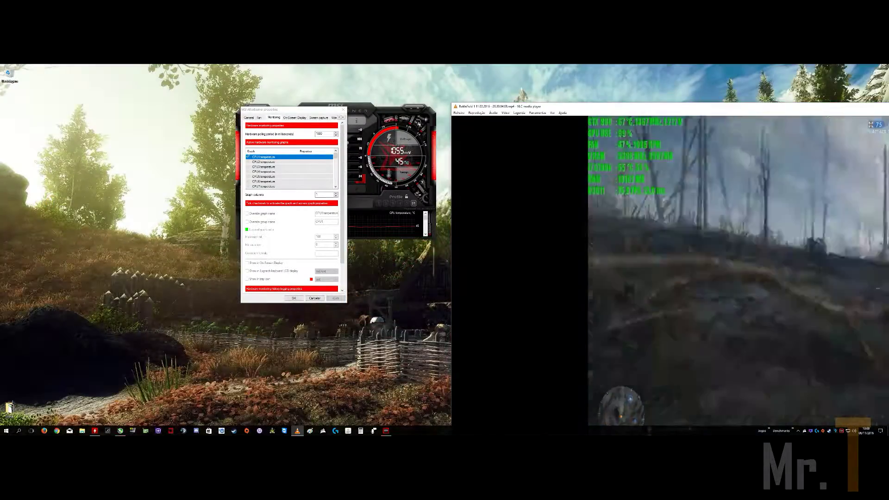
# - Close the video player and select the GPU temperature graph in the list of active monitoring graphs
pyautogui.moveTo(337, 159); pyautogui.dragTo(346, 187)
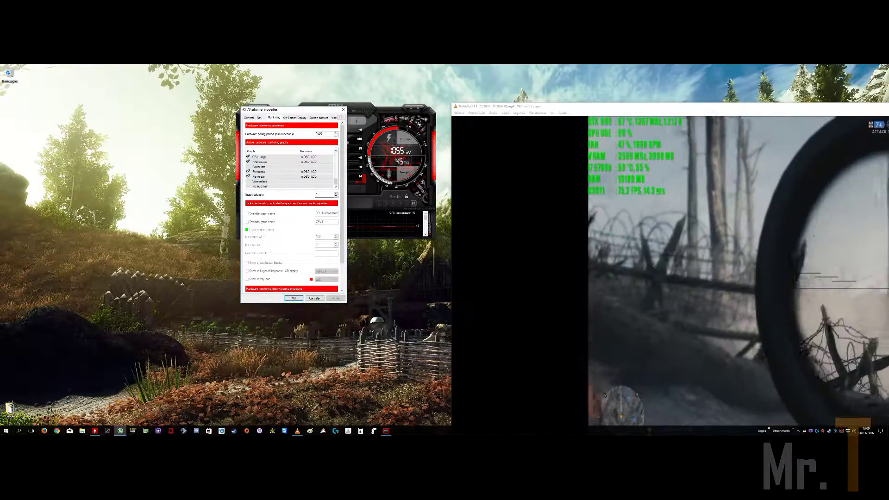
pyautogui.moveTo(764, 107); pyautogui.dragTo(456, 144)
pyautogui.doubleClick(703, 144)
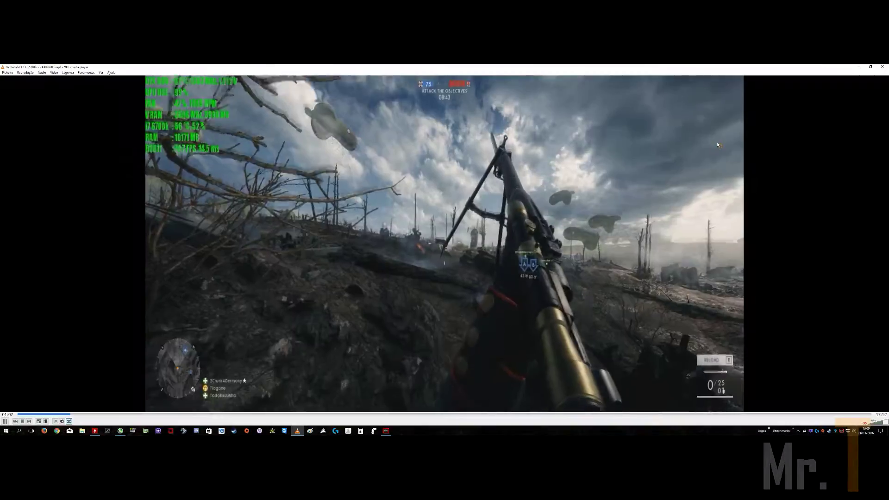
pyautogui.click(883, 67)
pyautogui.scroll(5, 274, 178)
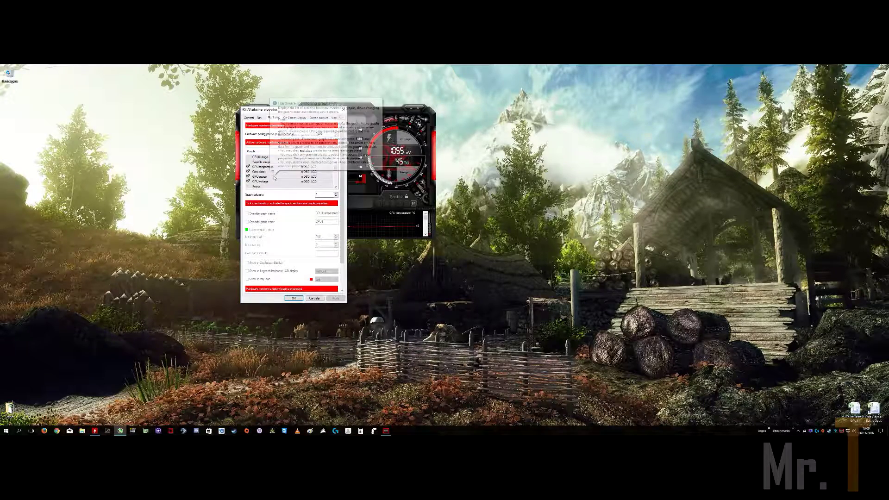
pyautogui.click(266, 168)
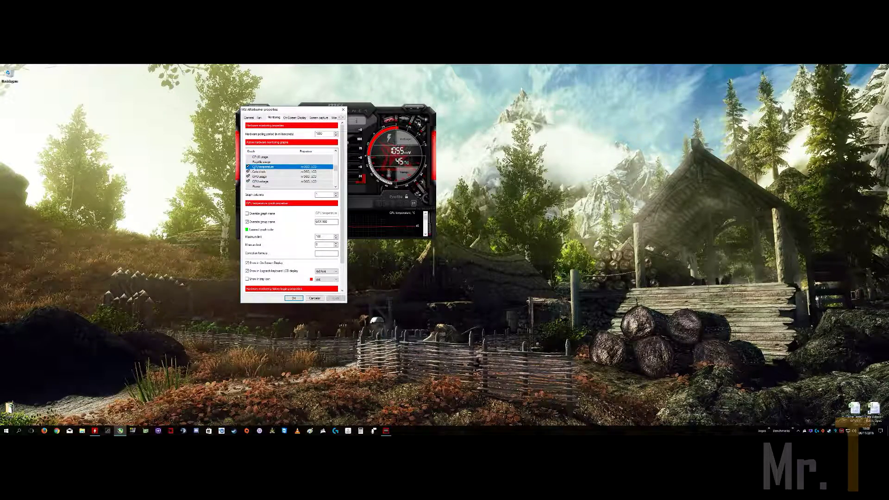
# - Reopen the Battlefield 1 recording of 11.02.2016 - 23.30.04.08 from Shadowplay, and place its player beside the Afterburner window
pyautogui.click(83, 430)
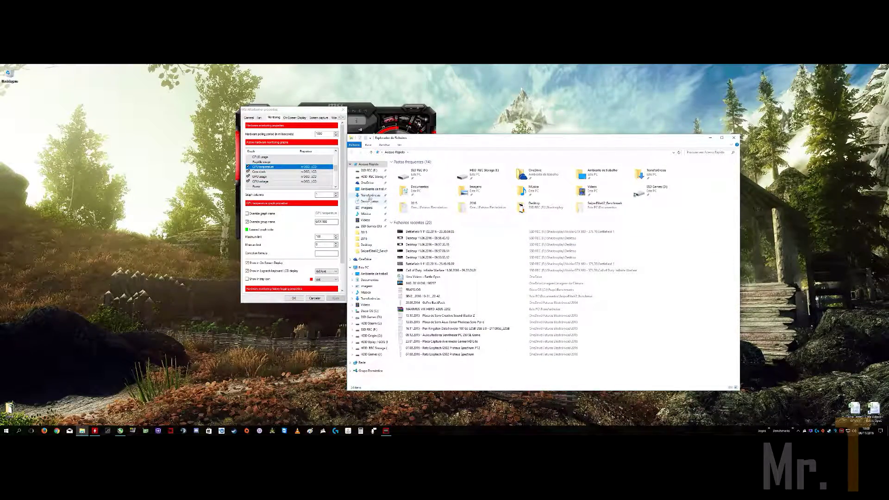
pyautogui.click(369, 171)
pyautogui.doubleClick(408, 168)
pyautogui.doubleClick(407, 168)
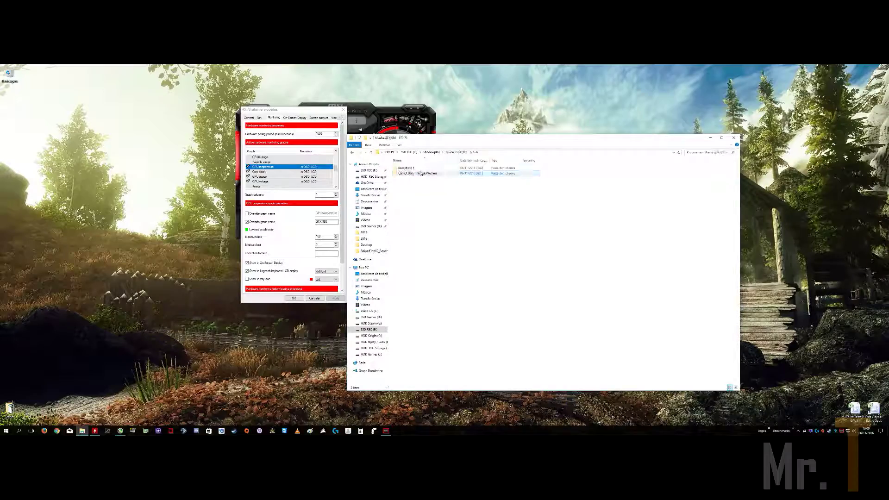
pyautogui.doubleClick(406, 168)
pyautogui.doubleClick(405, 172)
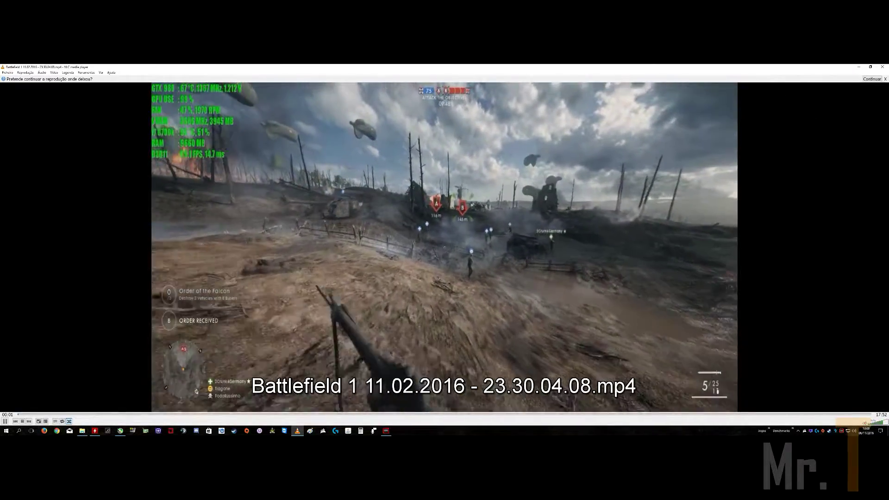
pyautogui.press('super+Right')
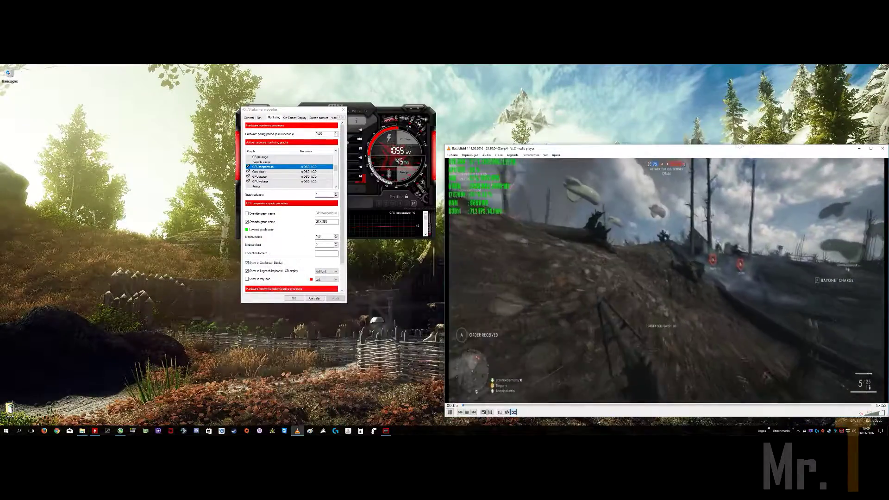
pyautogui.moveTo(738, 146); pyautogui.dragTo(747, 103)
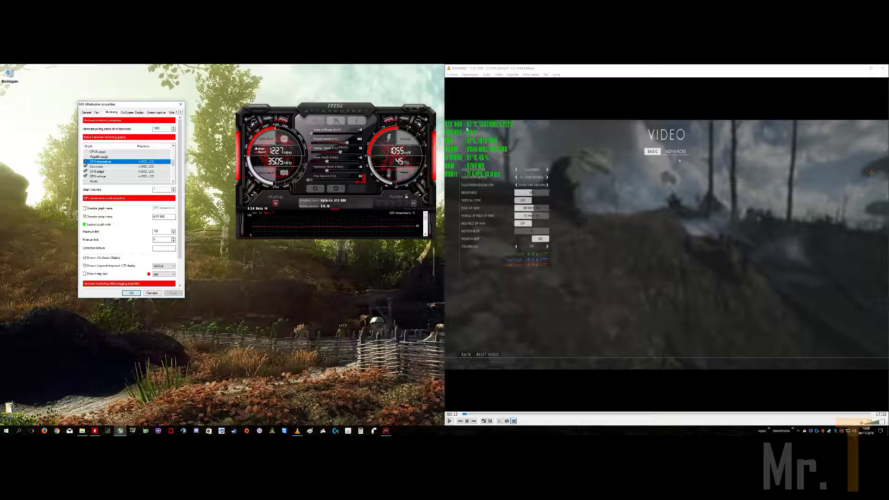
# - Review the graph properties of the core clock, GPU usage and GPU voltage entries in turn
pyautogui.click(95, 167)
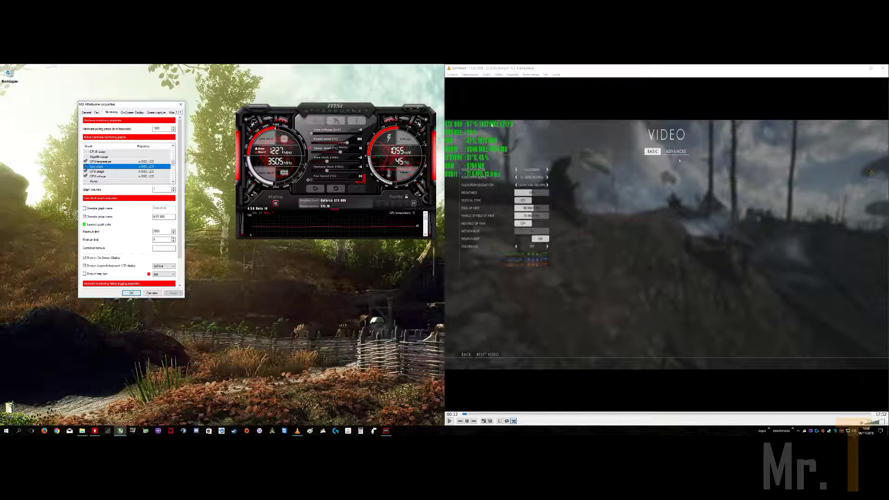
pyautogui.click(95, 171)
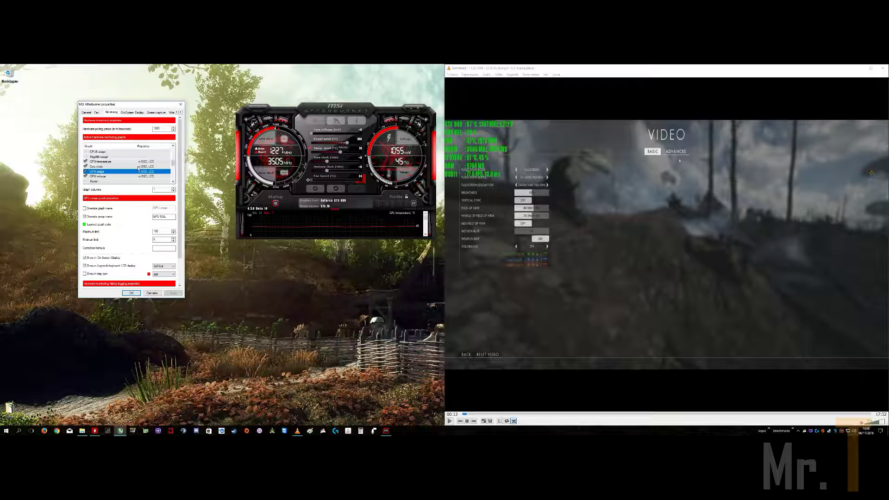
pyautogui.click(101, 176)
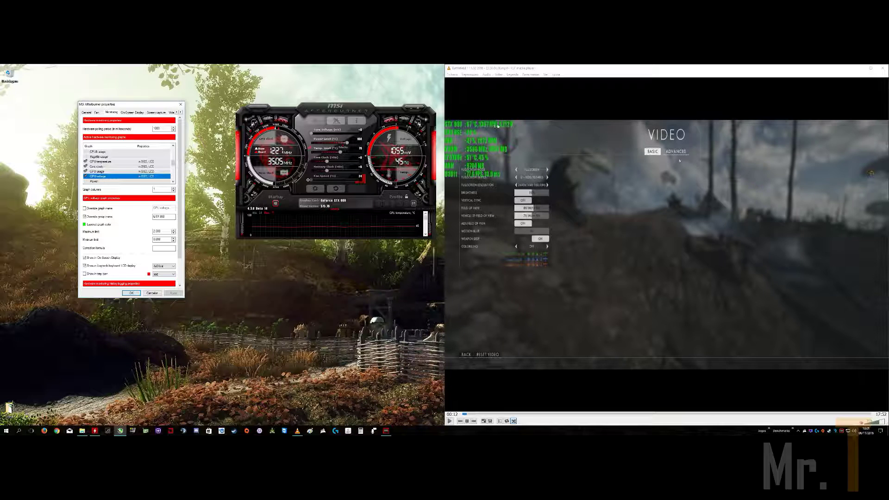
# - Override the GPU temperature graph's group name with GTX 980, and check the core clock graph's group name
pyautogui.click(99, 162)
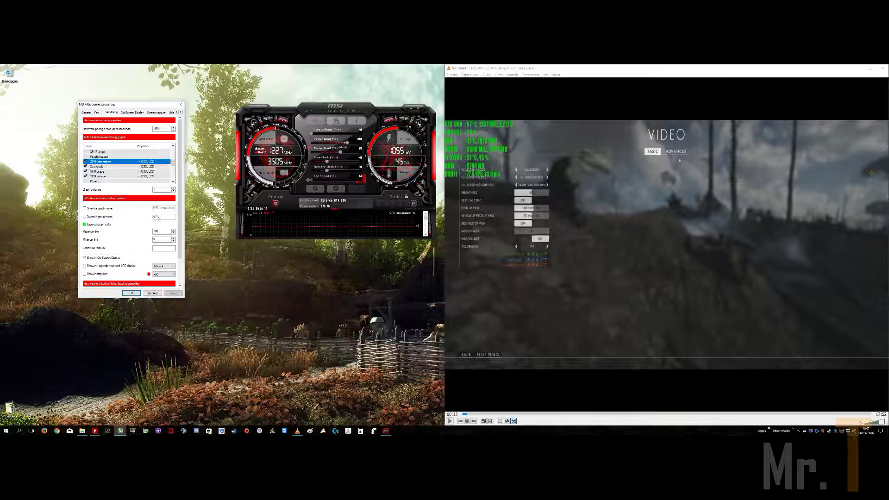
pyautogui.click(98, 216)
pyautogui.moveTo(166, 217); pyautogui.dragTo(128, 216)
pyautogui.write('GTX 980')
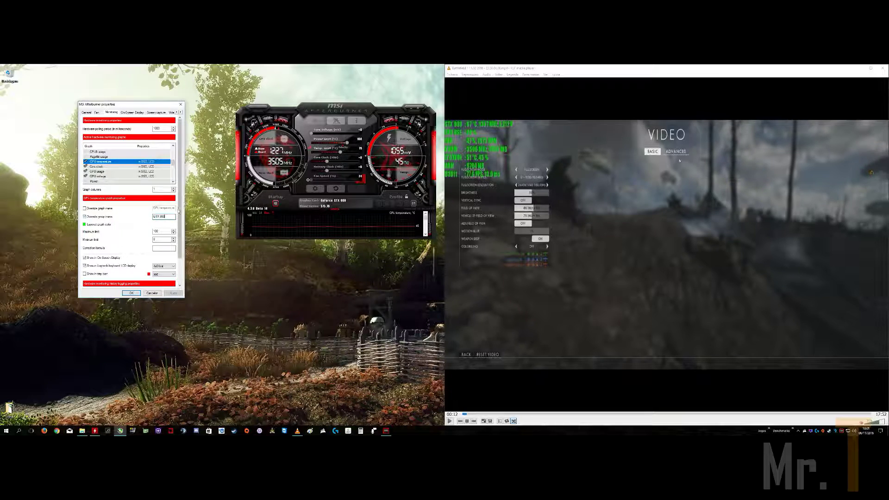
pyautogui.click(130, 166)
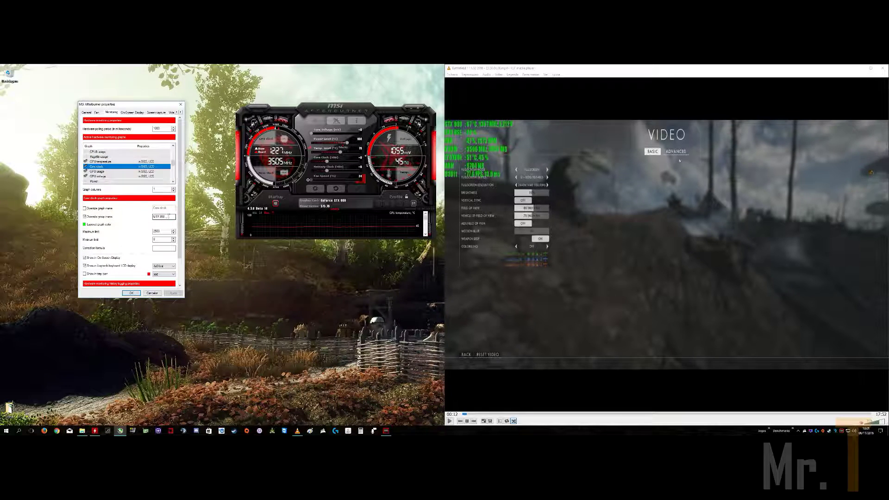
pyautogui.moveTo(168, 216); pyautogui.dragTo(127, 218)
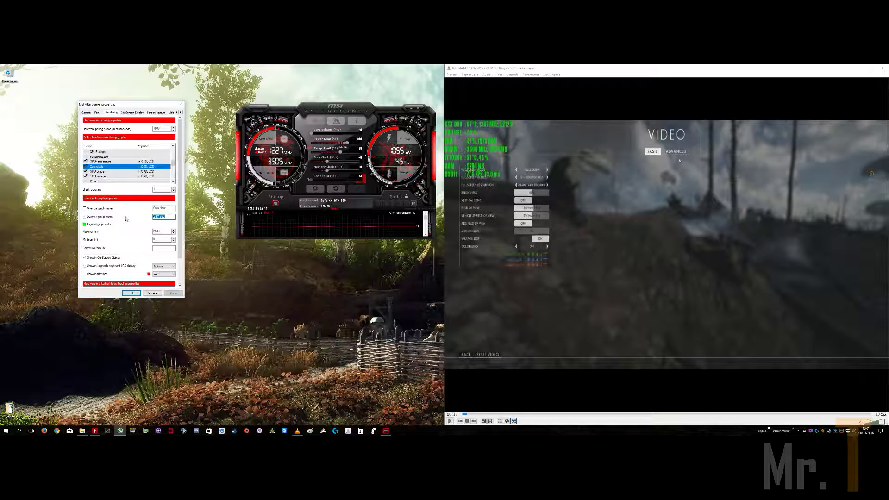
# - Edit the overridden group name of the GPU usage graph, and select the GPU voltage graph
pyautogui.click(109, 171)
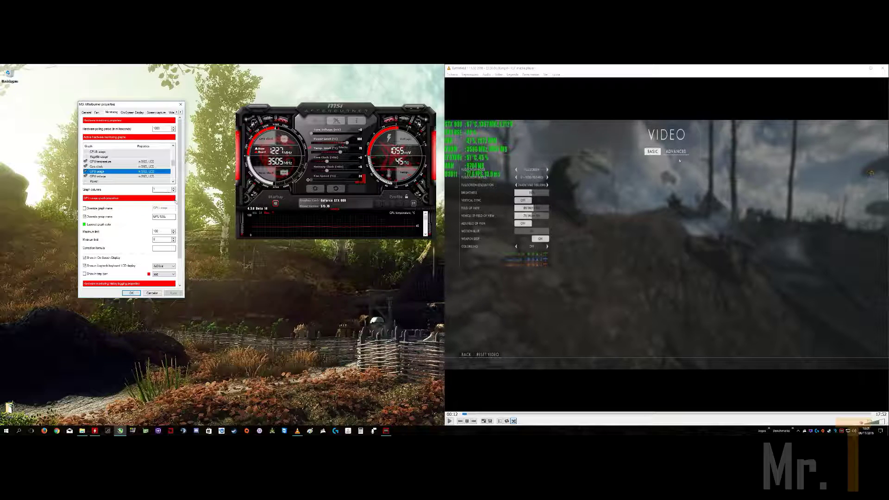
pyautogui.click(160, 217)
pyautogui.press('BackSpace')
pyautogui.press('BackSpace')
pyautogui.write('PU')
pyautogui.press('BackSpace')
pyautogui.press('BackSpace')
pyautogui.write('PU')
pyautogui.click(98, 176)
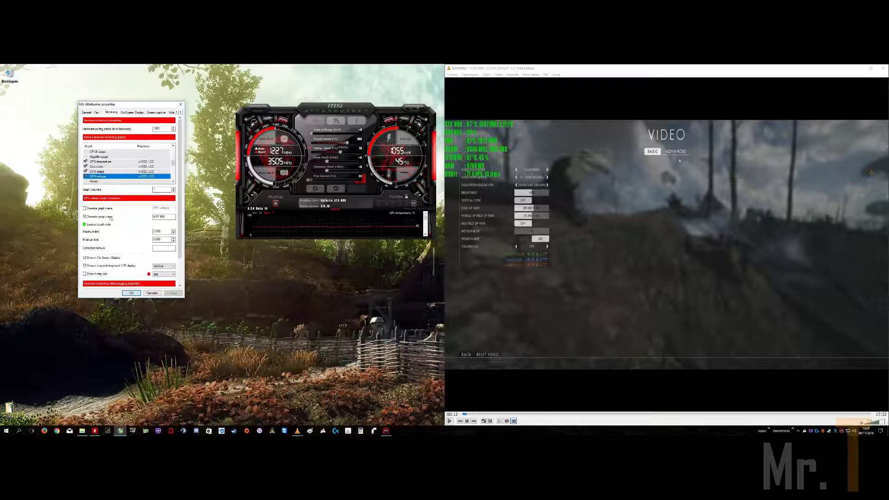
# - Compare the overridden group names of the GPU voltage and core clock graphs
pyautogui.click(168, 217)
pyautogui.moveTo(171, 216); pyautogui.dragTo(150, 216)
pyautogui.click(139, 166)
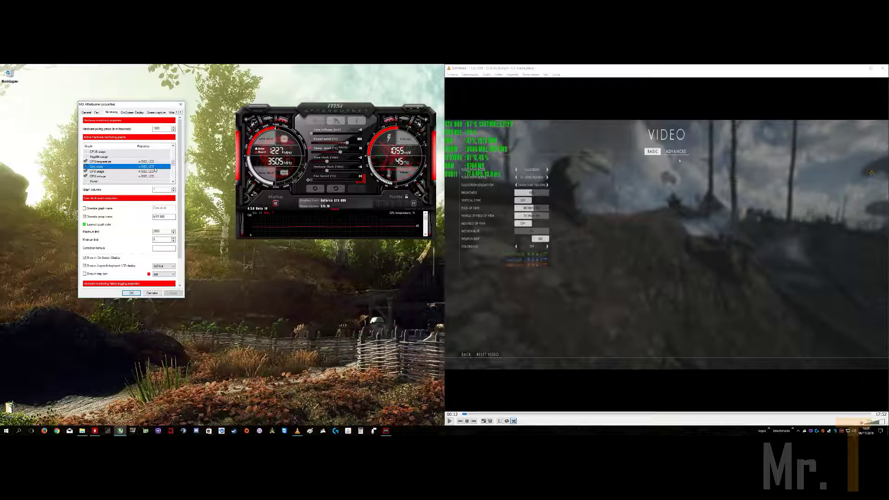
pyautogui.press('space')
pyautogui.click(155, 176)
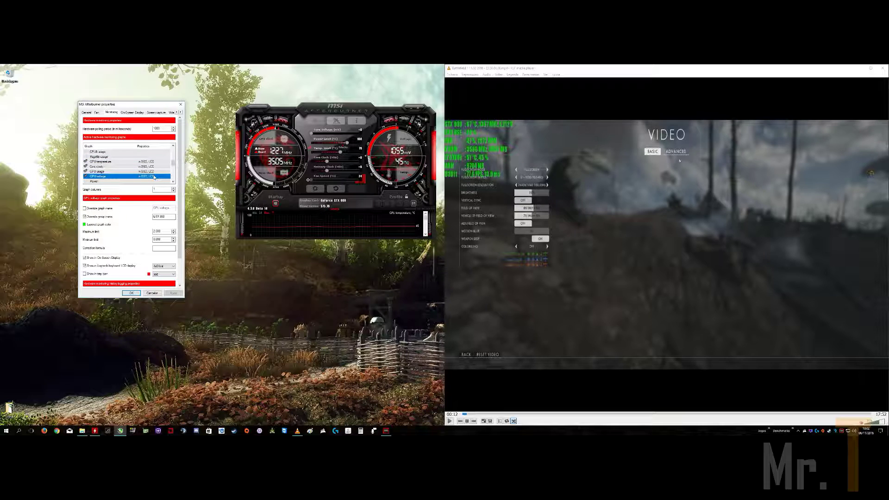
# - Override the group name of the fan speed graph with FAN
pyautogui.scroll(-2, 157, 180)
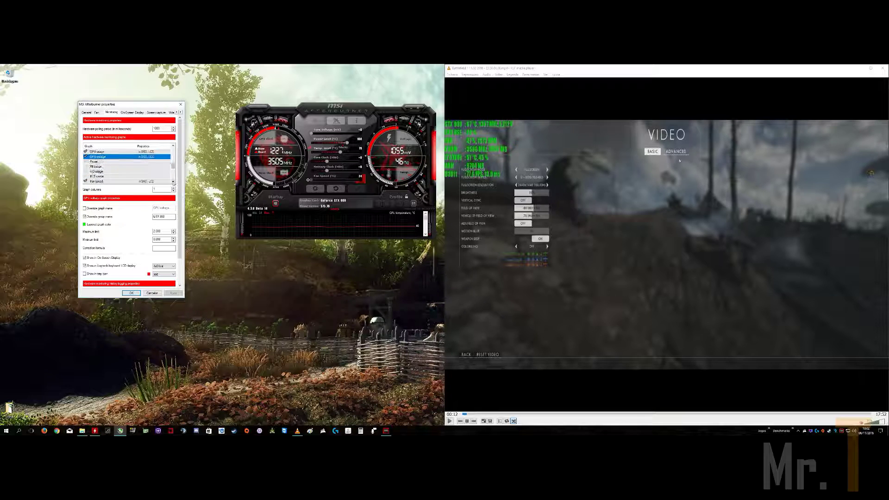
pyautogui.click(95, 182)
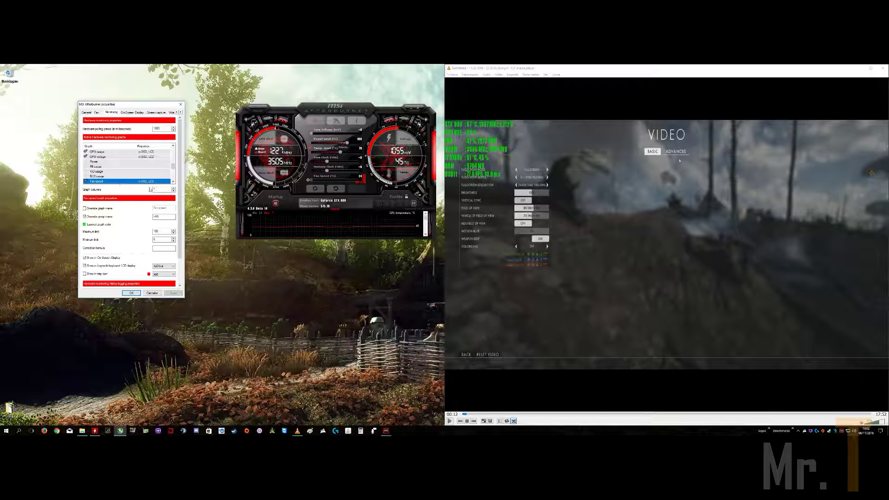
pyautogui.click(174, 182)
pyautogui.click(174, 181)
pyautogui.click(95, 217)
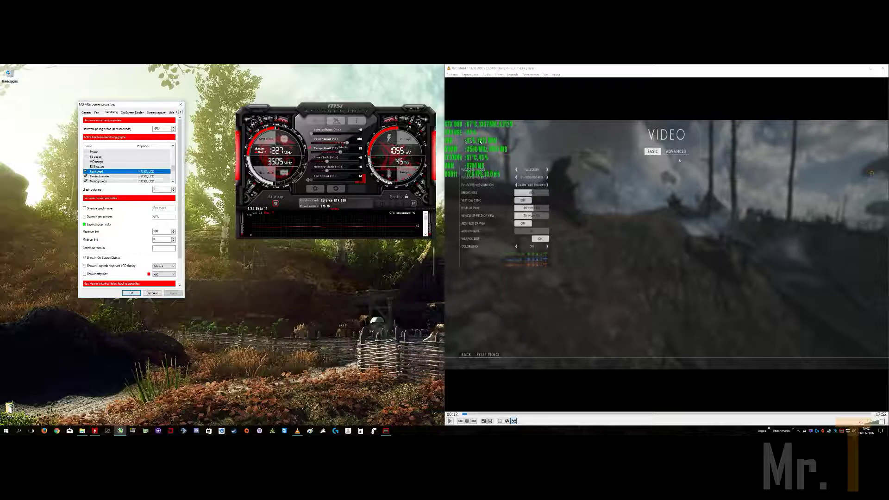
pyautogui.click(100, 217)
pyautogui.moveTo(162, 216); pyautogui.dragTo(109, 217)
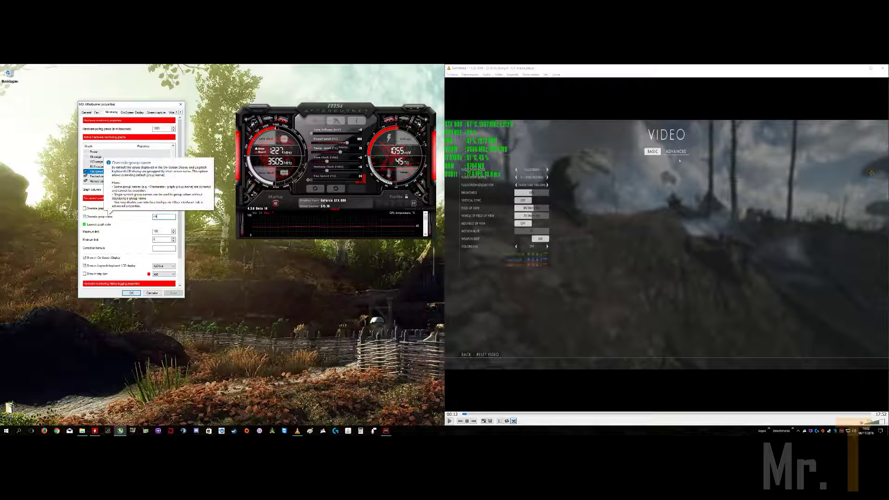
pyautogui.write('FAN')
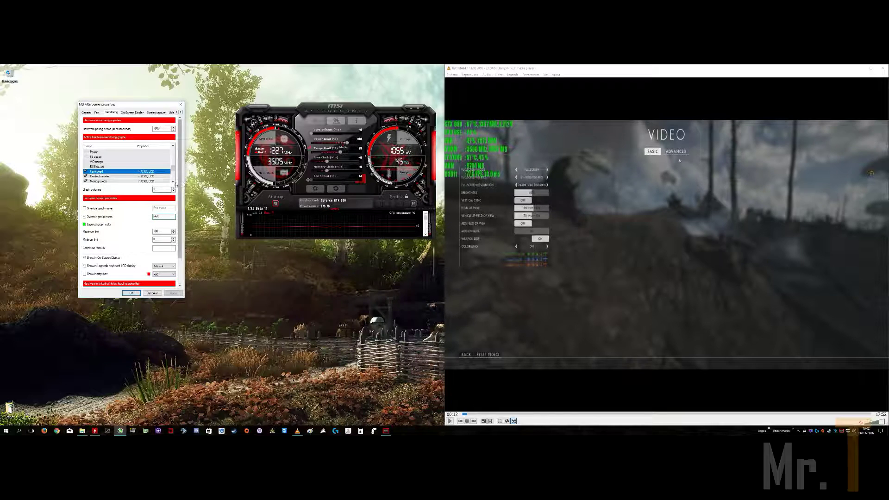
# - Check the group names of the fan tachometer, fan speed and memory usage graphs
pyautogui.click(173, 181)
pyautogui.click(105, 171)
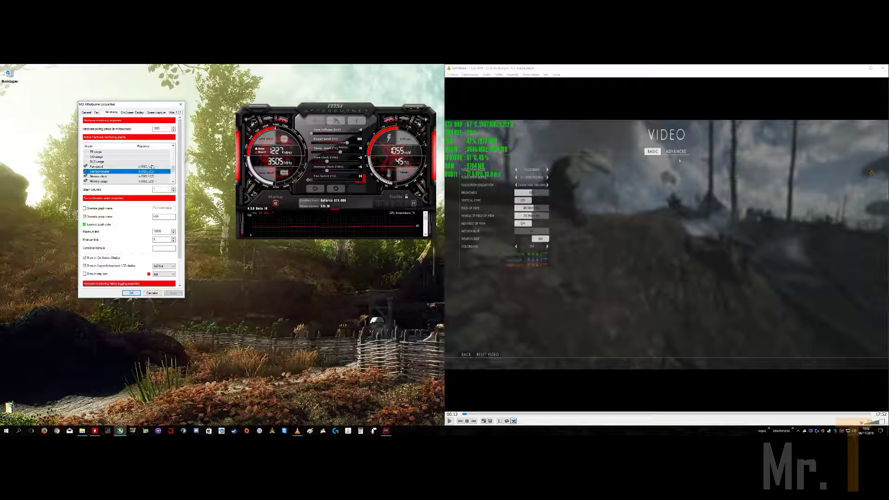
pyautogui.click(146, 167)
pyautogui.click(105, 171)
pyautogui.scroll(-1, 138, 174)
pyautogui.click(107, 172)
pyautogui.moveTo(167, 217); pyautogui.dragTo(139, 213)
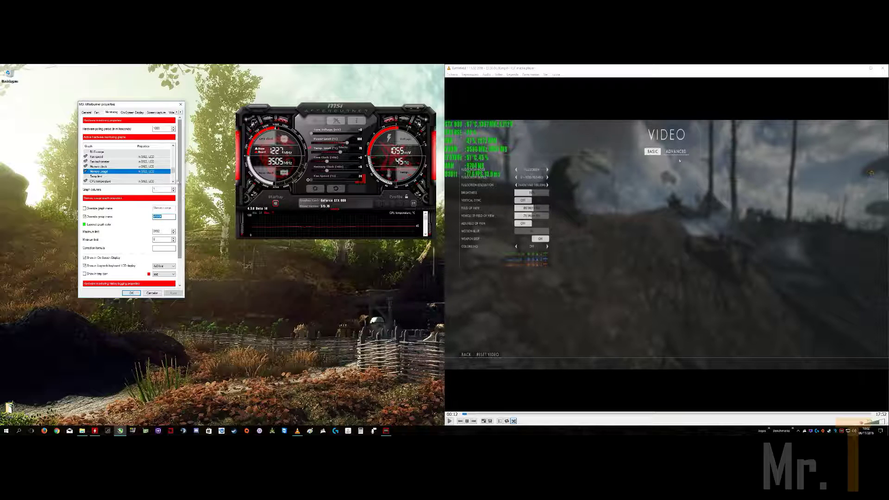
# - Check the group names of the CPU temperature, CPU usage and RAM usage graphs
pyautogui.click(173, 181)
pyautogui.click(173, 182)
pyautogui.click(108, 172)
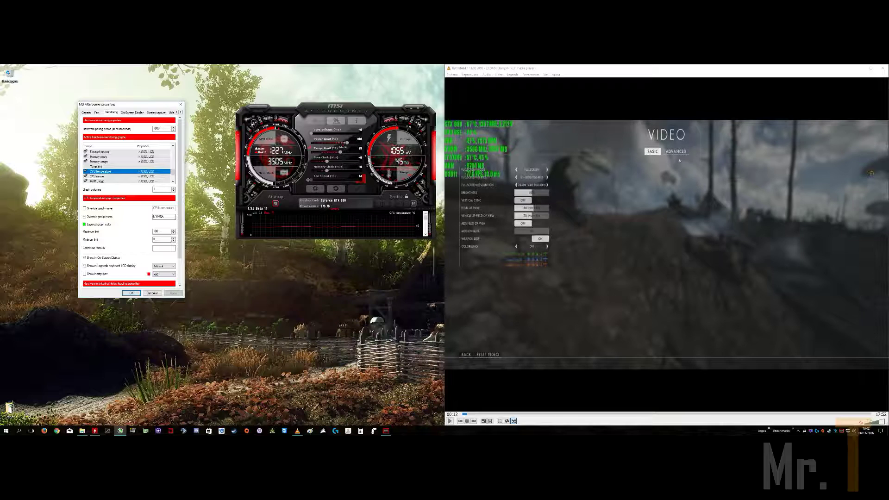
pyautogui.click(137, 177)
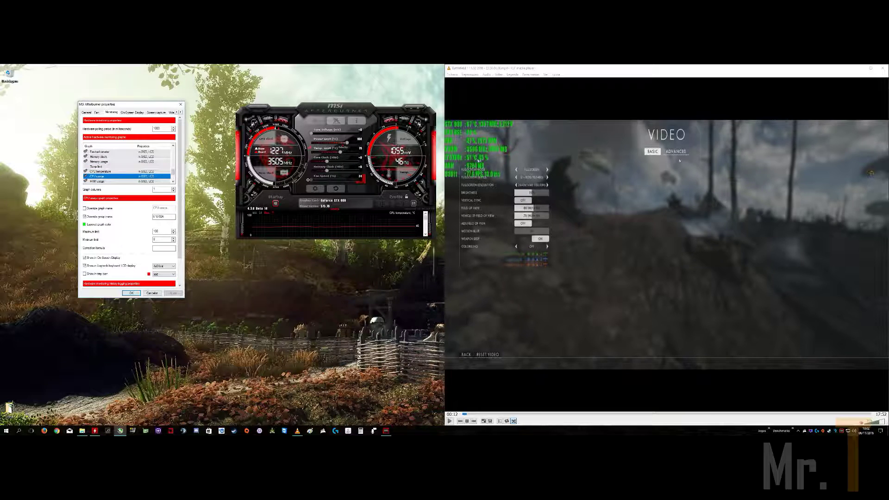
pyautogui.click(174, 181)
pyautogui.click(173, 182)
pyautogui.click(99, 171)
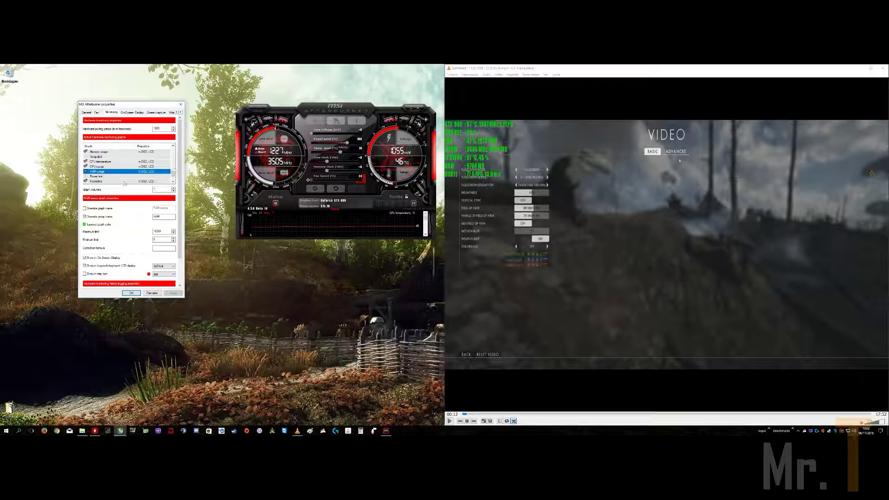
# - Review the framerate and frametime graph properties, and confirm the monitoring settings
pyautogui.click(173, 182)
pyautogui.click(173, 181)
pyautogui.click(114, 172)
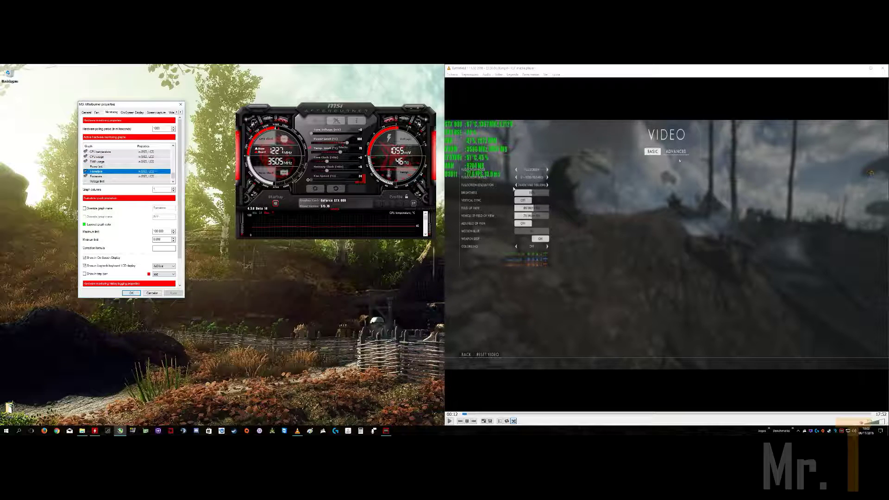
pyautogui.click(452, 181)
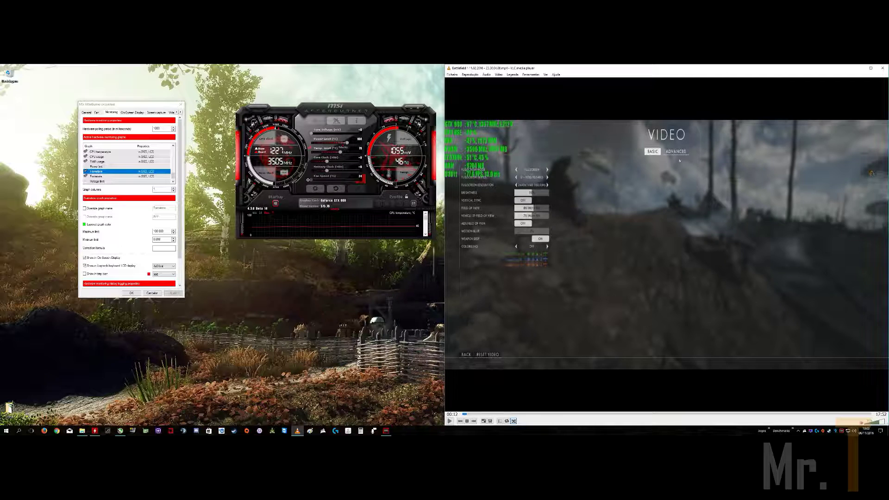
pyautogui.click(156, 178)
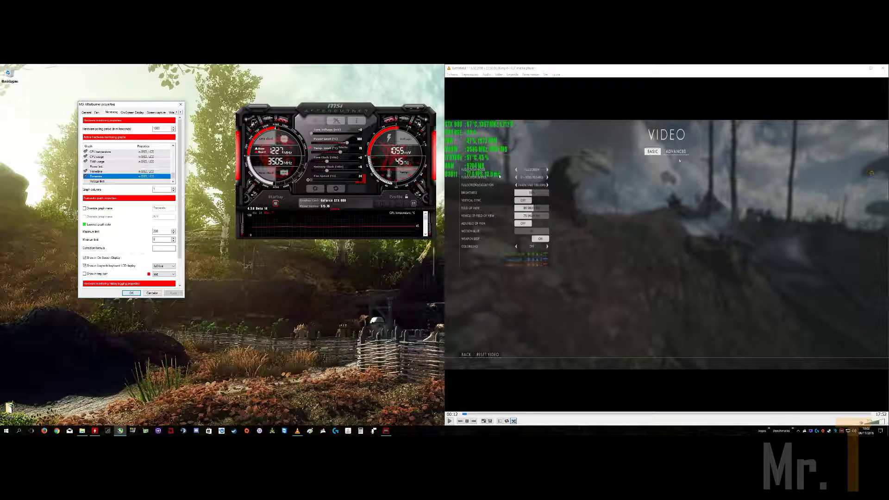
pyautogui.click(173, 182)
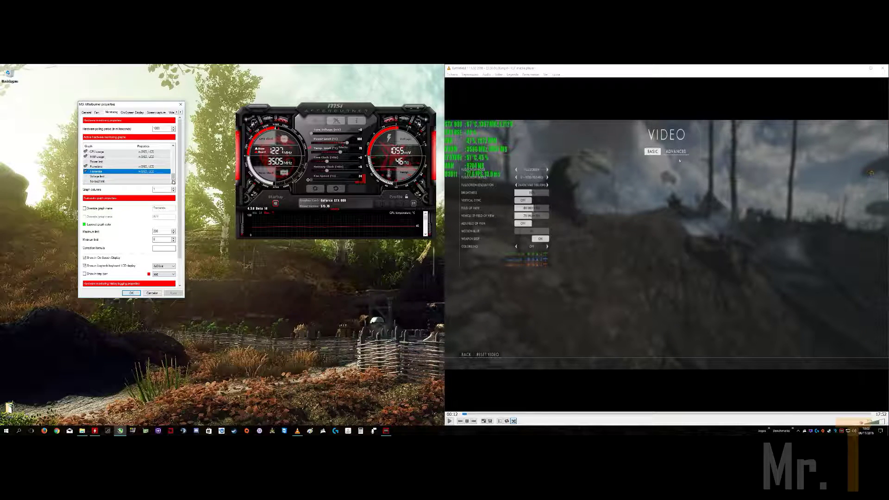
pyautogui.click(132, 293)
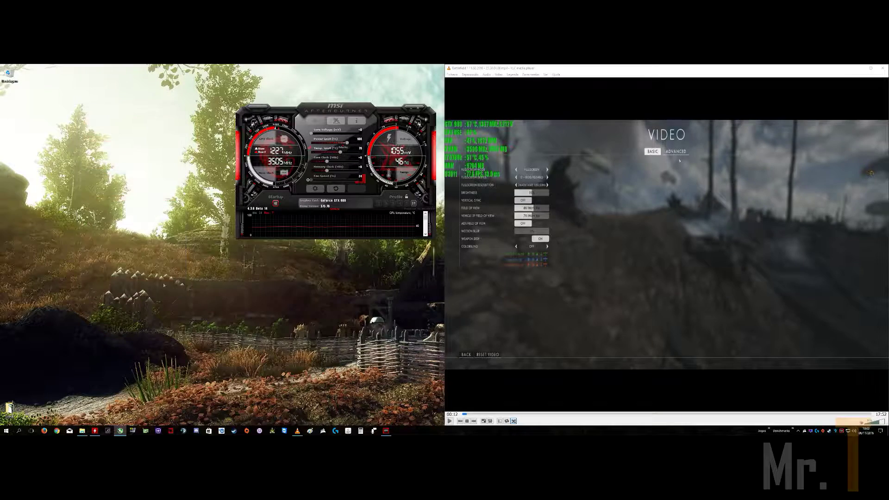
# - Open RivaTuner Statistics Server and place it beside the Afterburner window, with the video player moved aside
pyautogui.moveTo(357, 117); pyautogui.dragTo(316, 117)
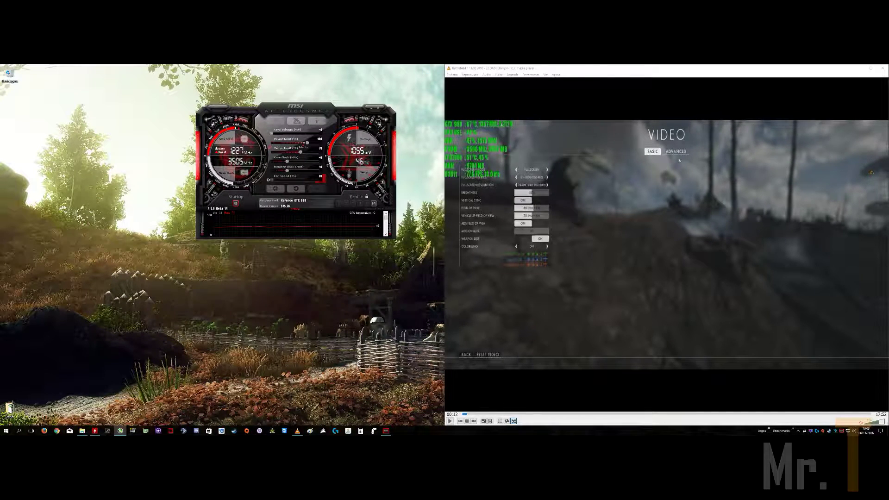
pyautogui.moveTo(580, 72); pyautogui.dragTo(849, 87)
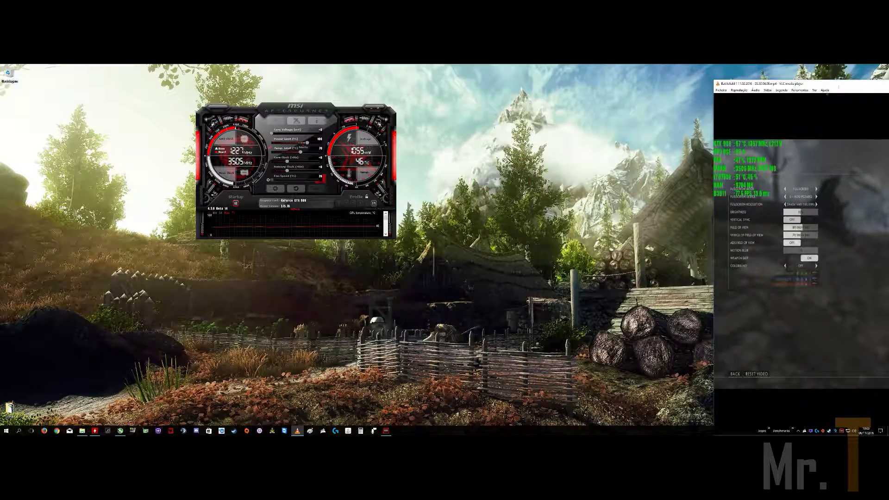
pyautogui.click(811, 430)
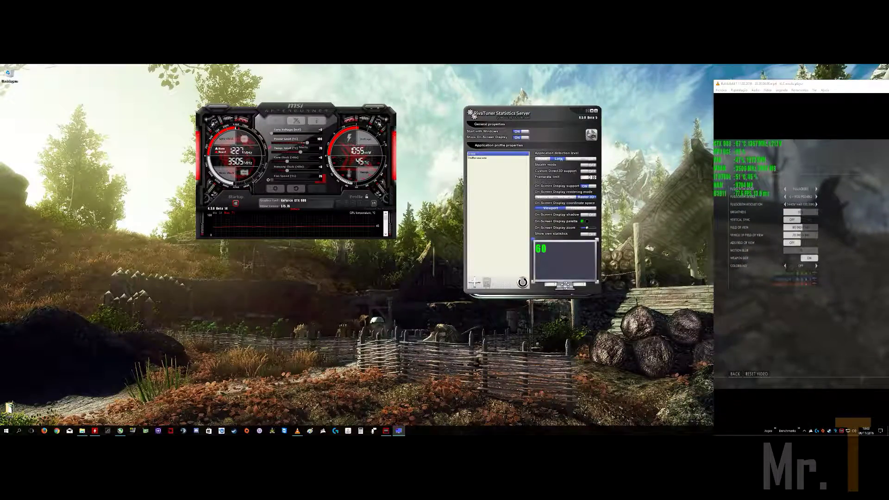
pyautogui.moveTo(545, 113); pyautogui.dragTo(487, 116)
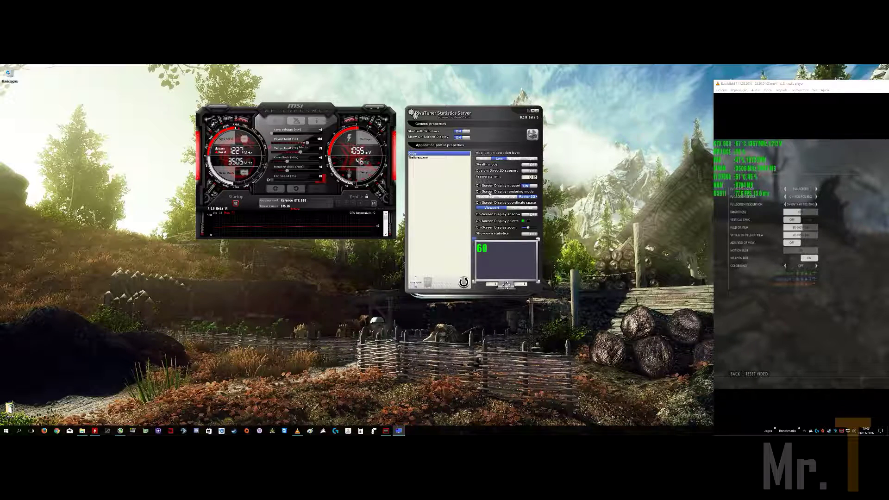
# - Set the On-Screen Display rendering mode to Raster 3D, and confirm the Impact font for it
pyautogui.click(485, 197)
pyautogui.click(509, 197)
pyautogui.click(531, 197)
pyautogui.click(537, 198)
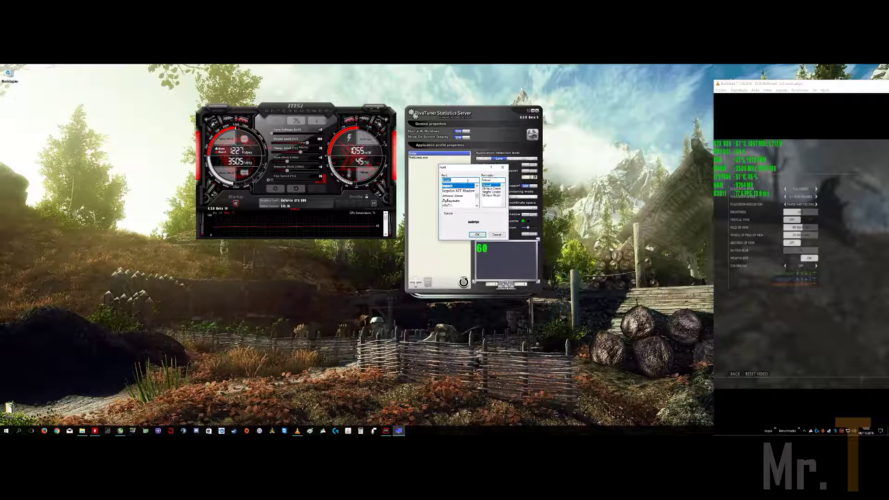
pyautogui.scroll(1, 472, 190)
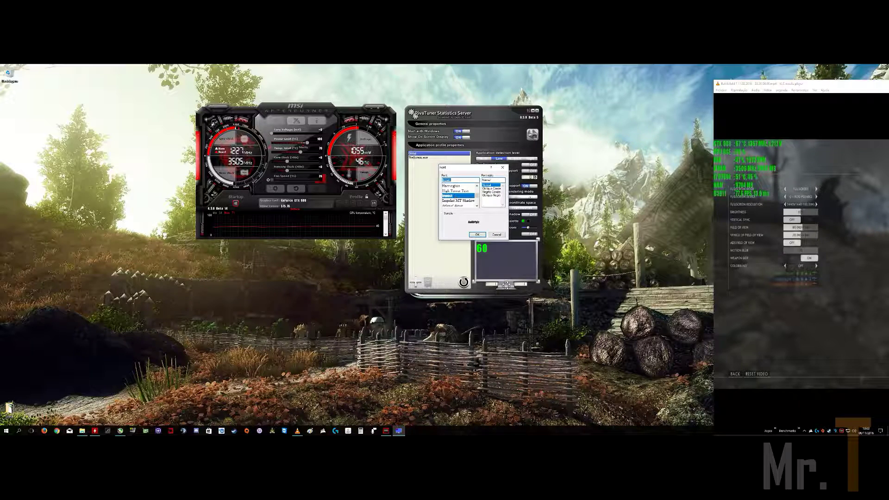
pyautogui.click(477, 235)
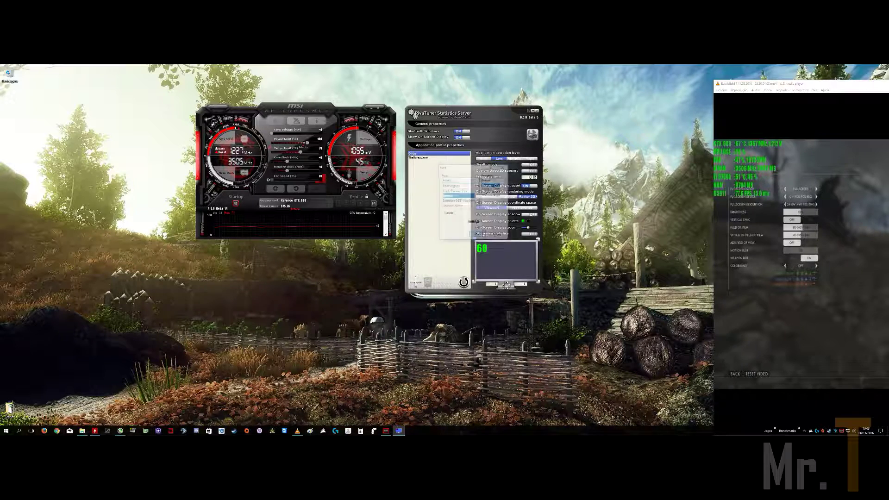
# - Confirm green as the On-Screen Display palette colour, and adjust the On-Screen Display zoom
pyautogui.click(524, 223)
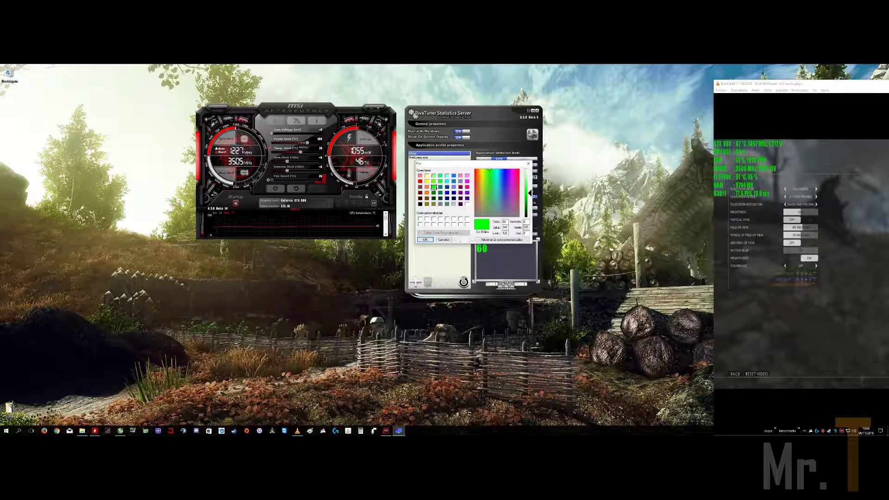
pyautogui.click(425, 240)
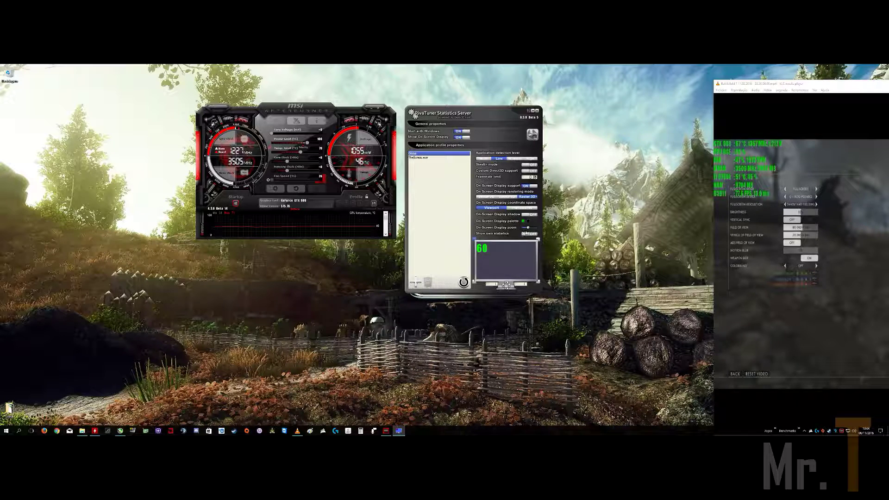
pyautogui.moveTo(529, 229); pyautogui.dragTo(521, 228)
pyautogui.click(526, 229)
pyautogui.click(530, 229)
# - View the on-screen display in the Battlefield 1 recording full screen, and return to the RivaTuner and Afterburner windows
pyautogui.doubleClick(794, 85)
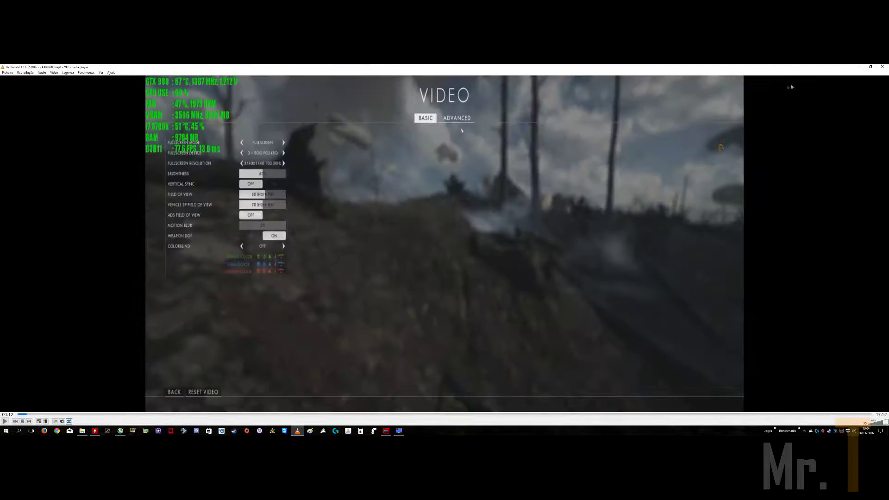
pyautogui.doubleClick(574, 187)
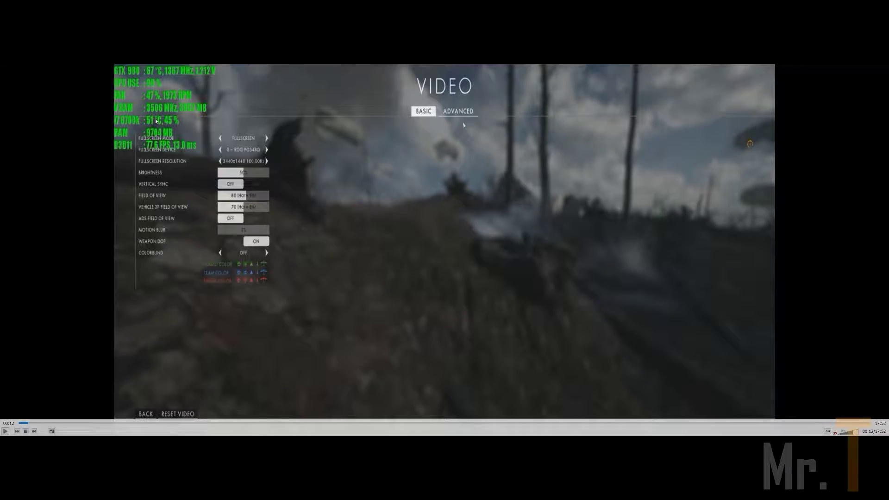
pyautogui.doubleClick(481, 127)
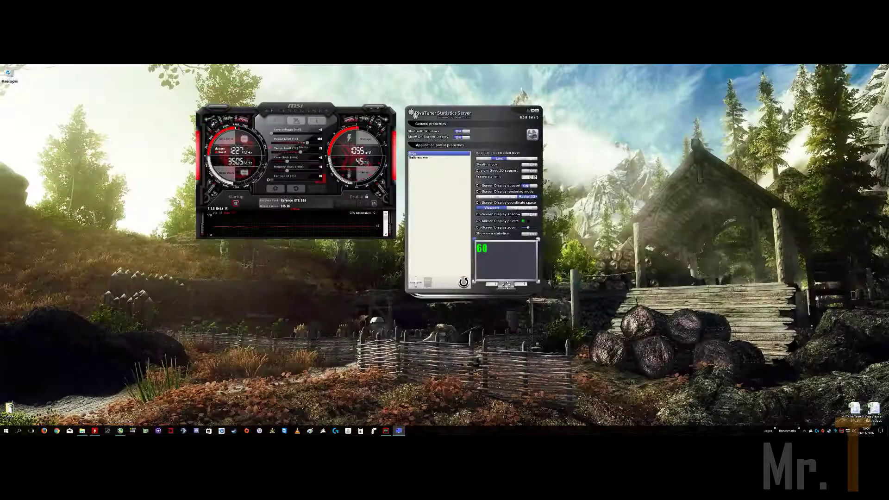